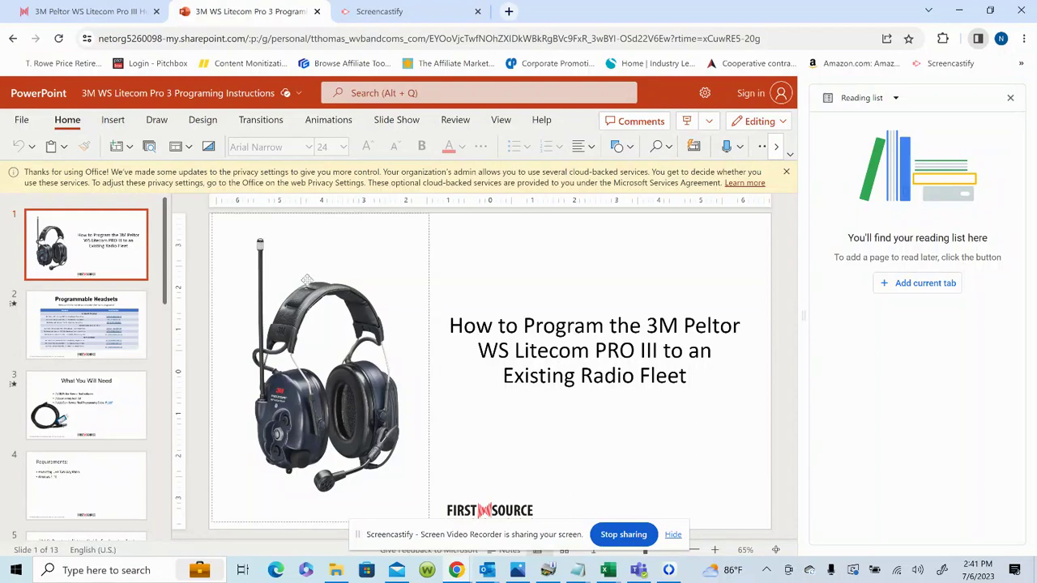
- Show slide 2, 'Programmable Headsets', listing the headset models and part numbers
click(111, 320)
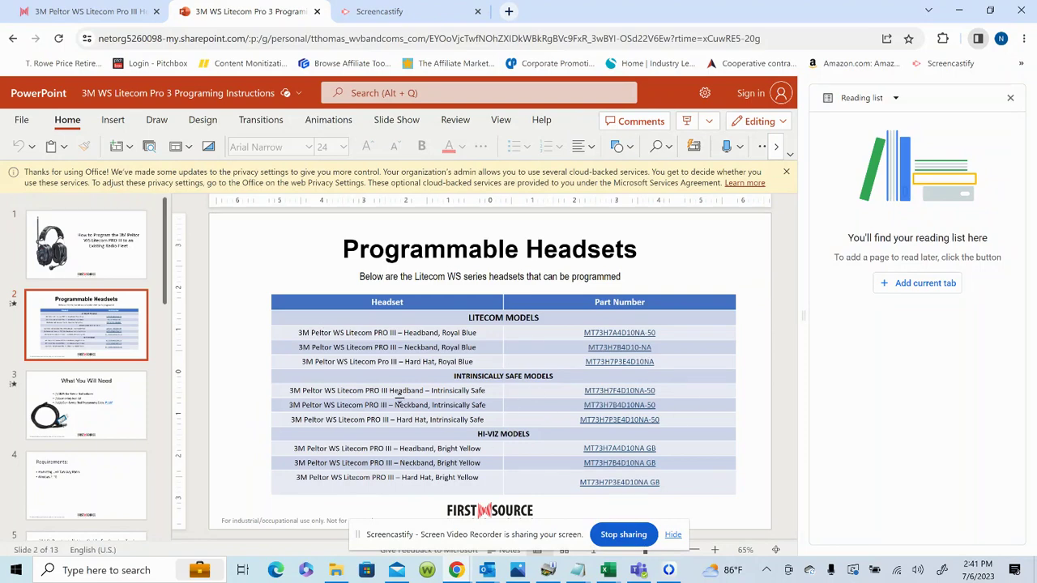
click(121, 411)
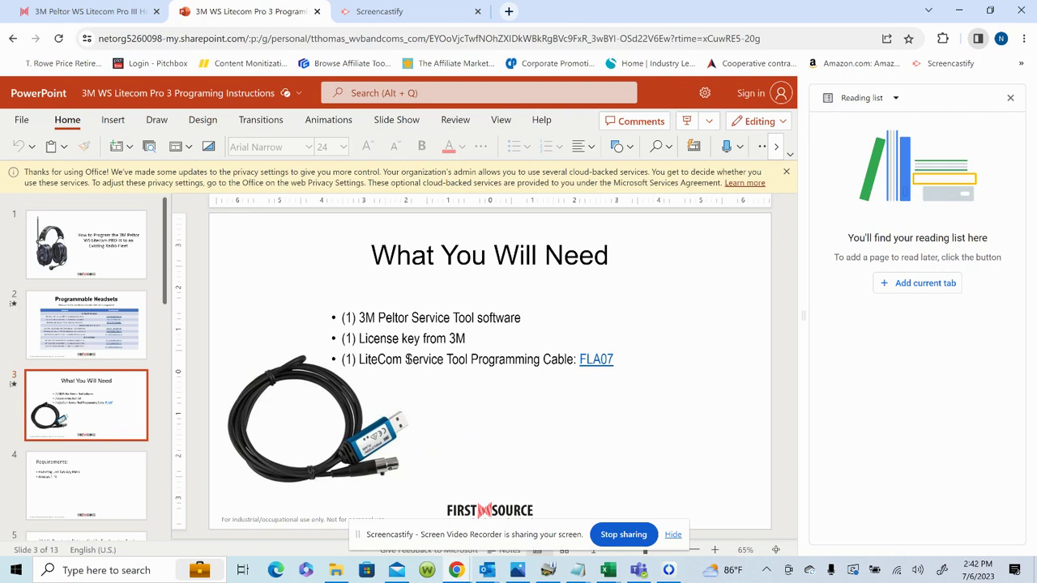
- Go through slide 4, Requirements, to slide 5, the Service Tool installation guide
click(113, 472)
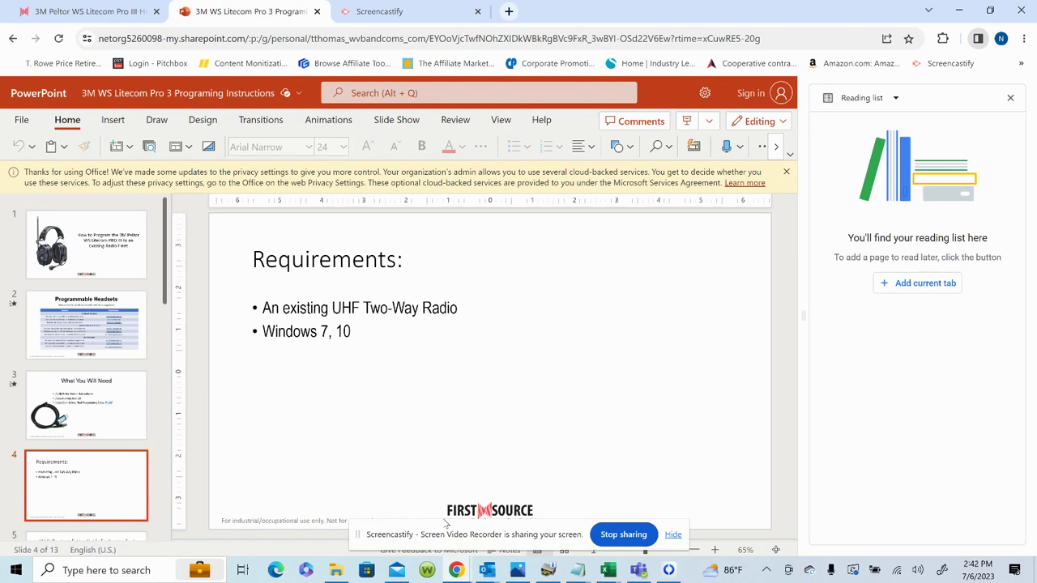
scroll(126, 474, down, 1)
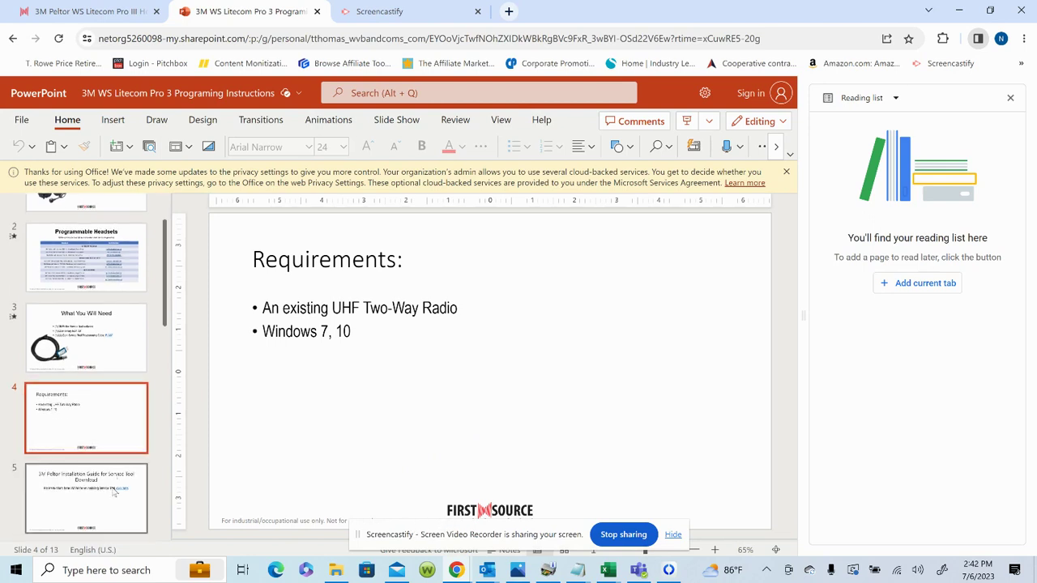
click(114, 492)
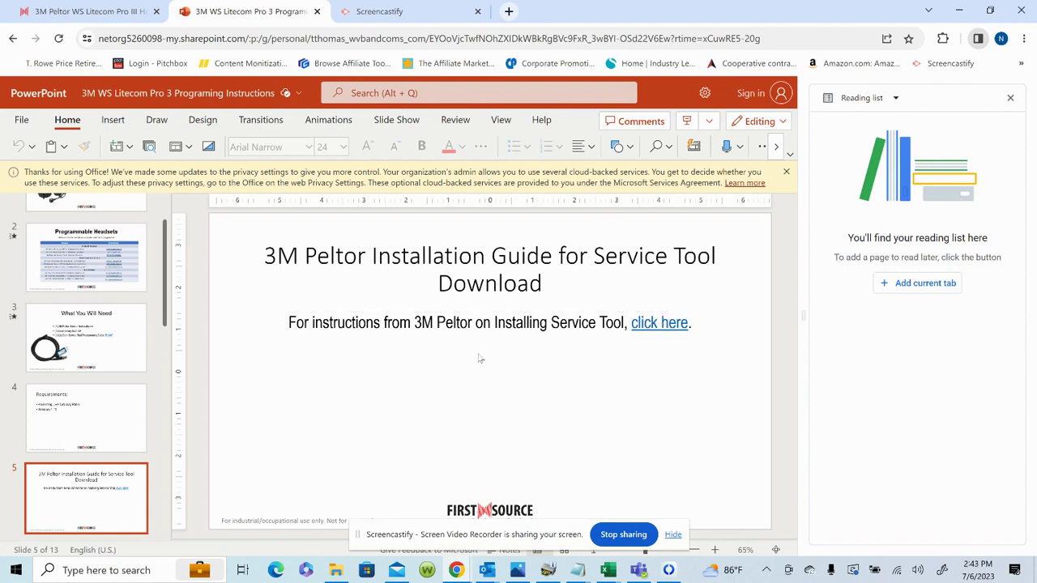
scroll(140, 373, down, 5)
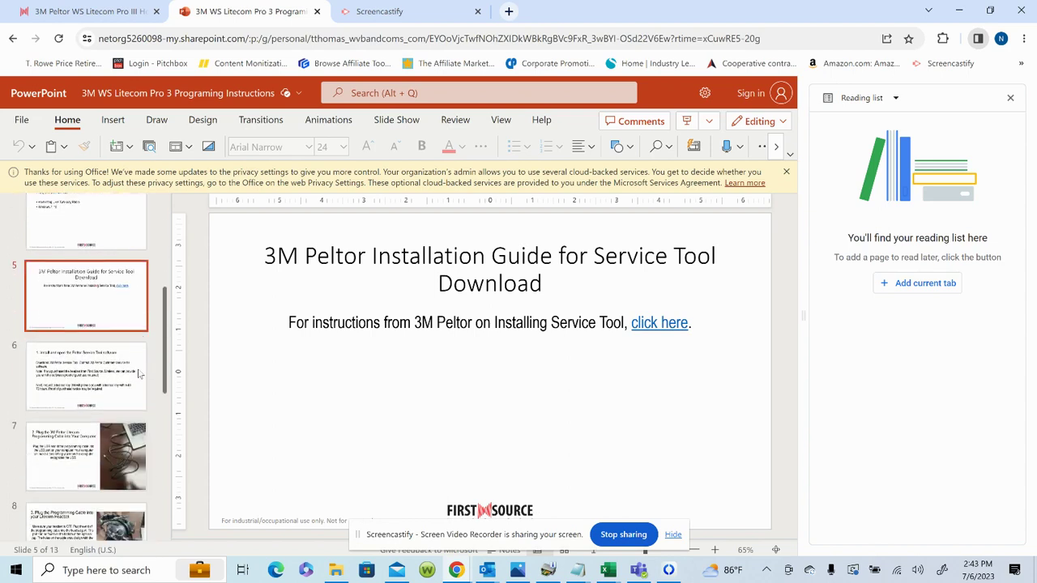
- View slide 6 on installing the Service Tool, then slide 7 on plugging in the programming cable
click(139, 373)
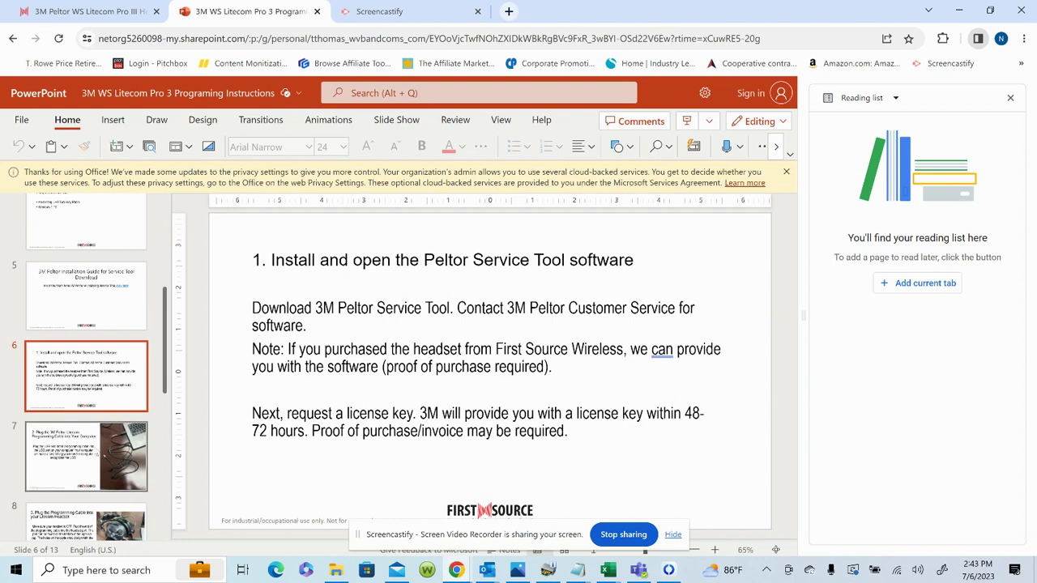
click(99, 451)
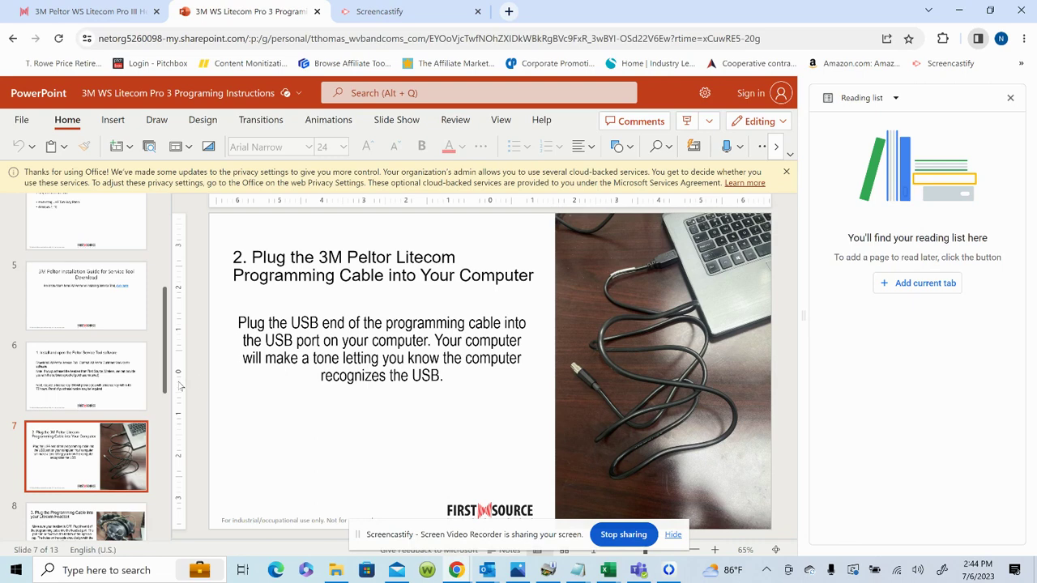
- View slide 8 on connecting the headset, then slide 9 on entering programming mode
click(86, 521)
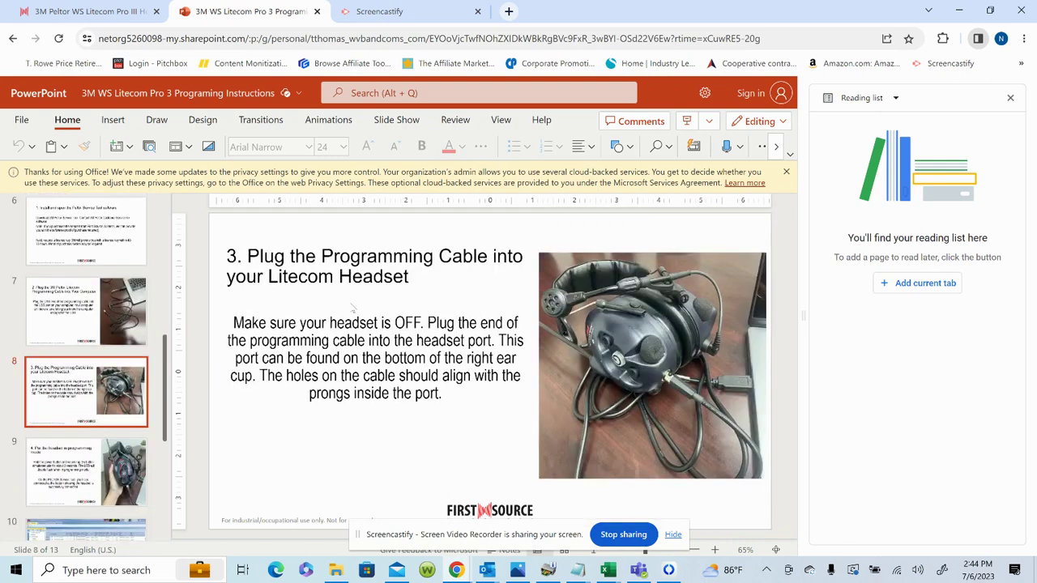
click(119, 465)
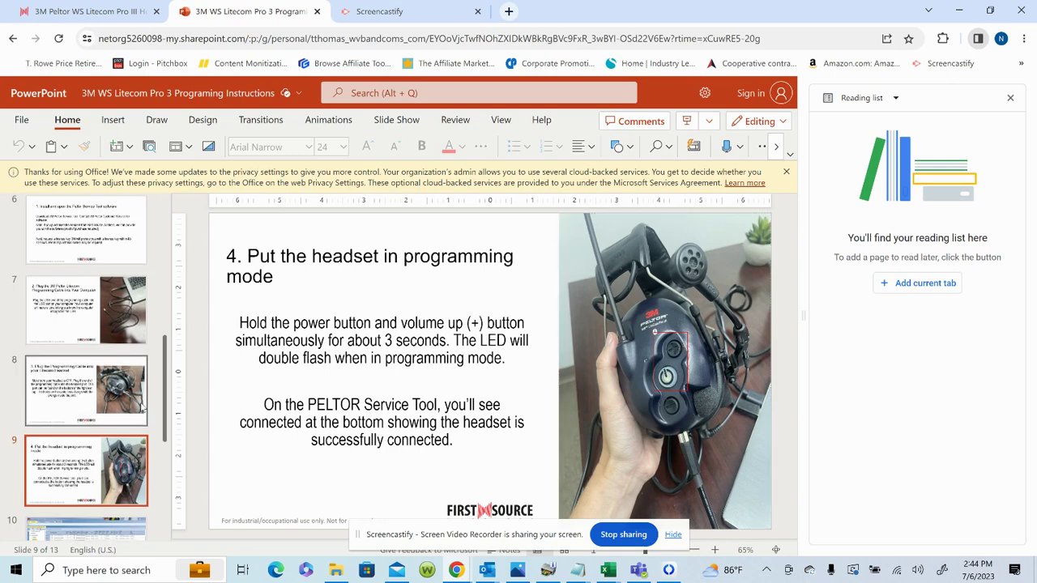
scroll(143, 407, down, 1)
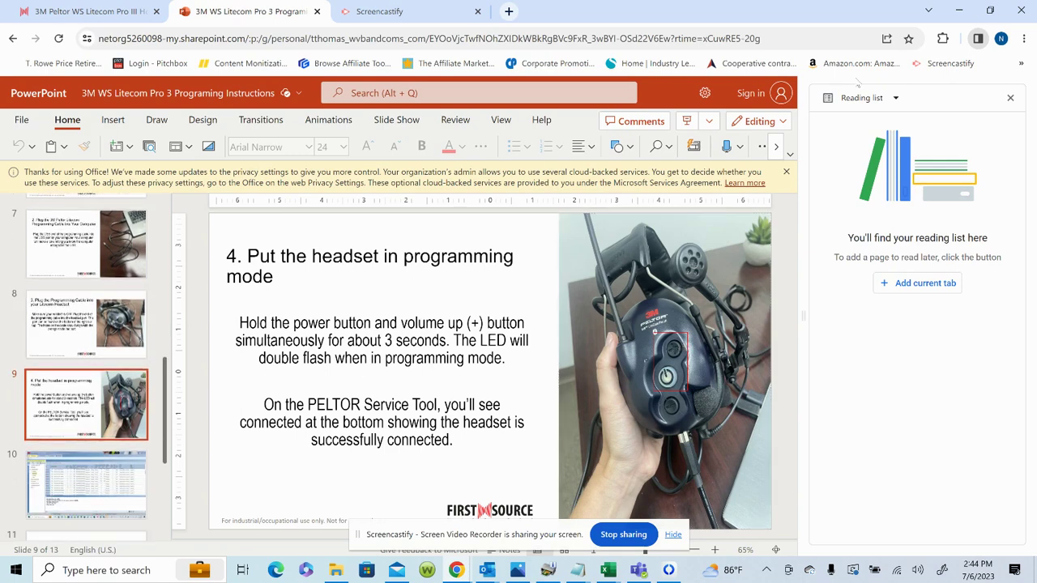
- Minimize Chrome and launch PELTOR Service Tool from its desktop shortcut
click(959, 12)
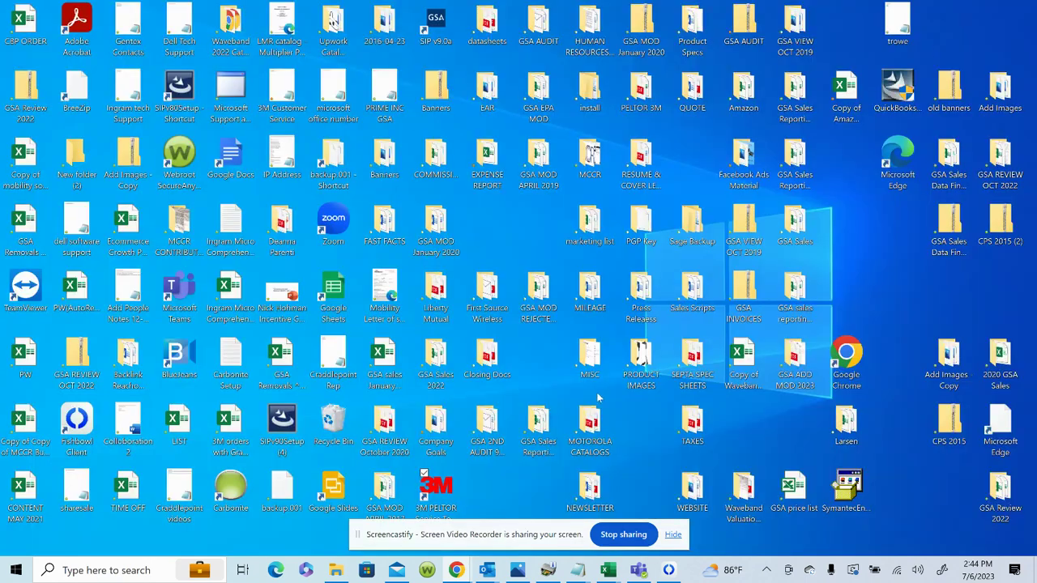
double_click(437, 489)
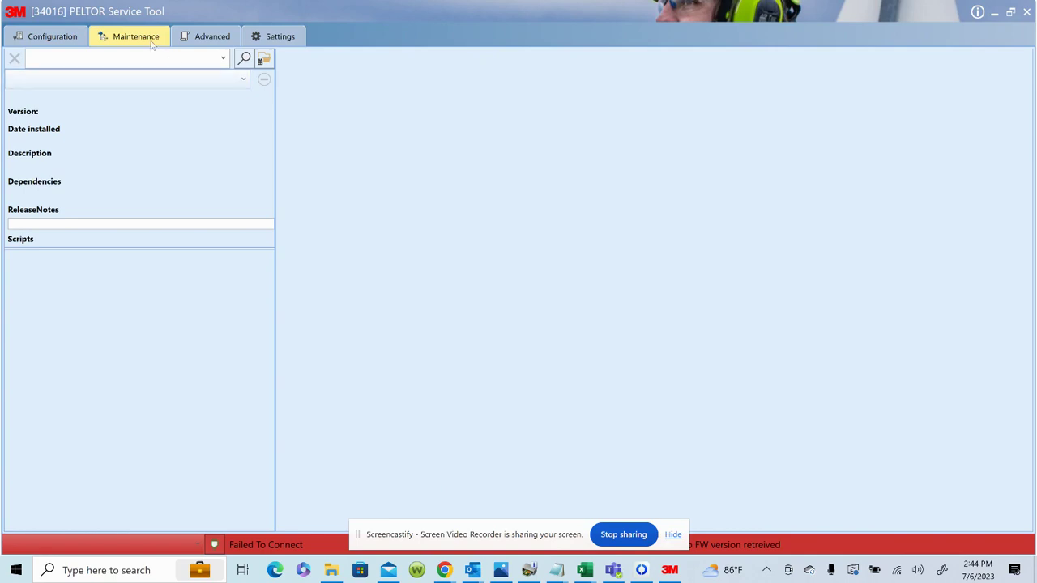
- On the Configuration page, open example1.pcfg from the Downloads folder
click(53, 37)
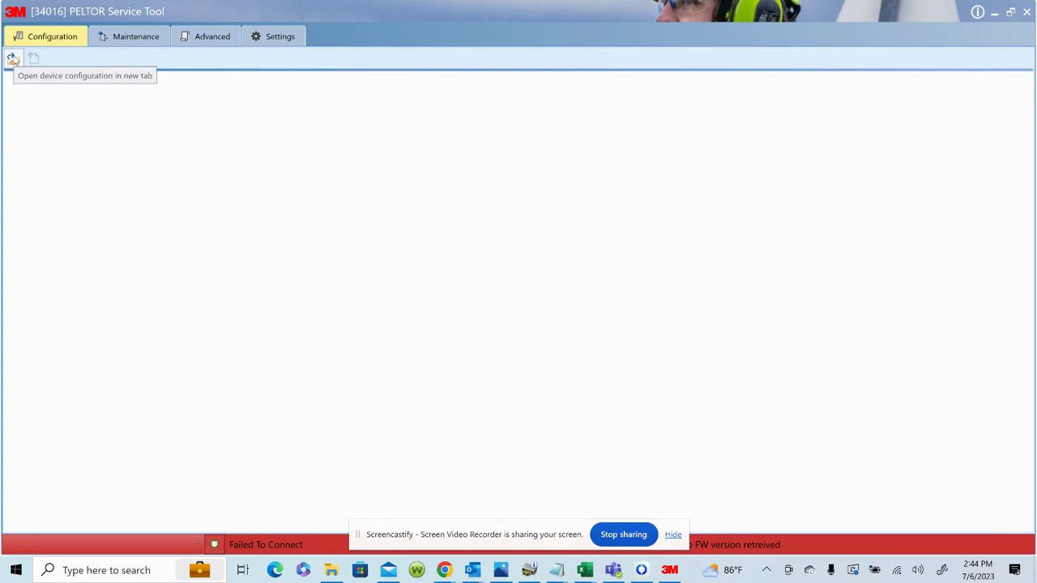
click(13, 60)
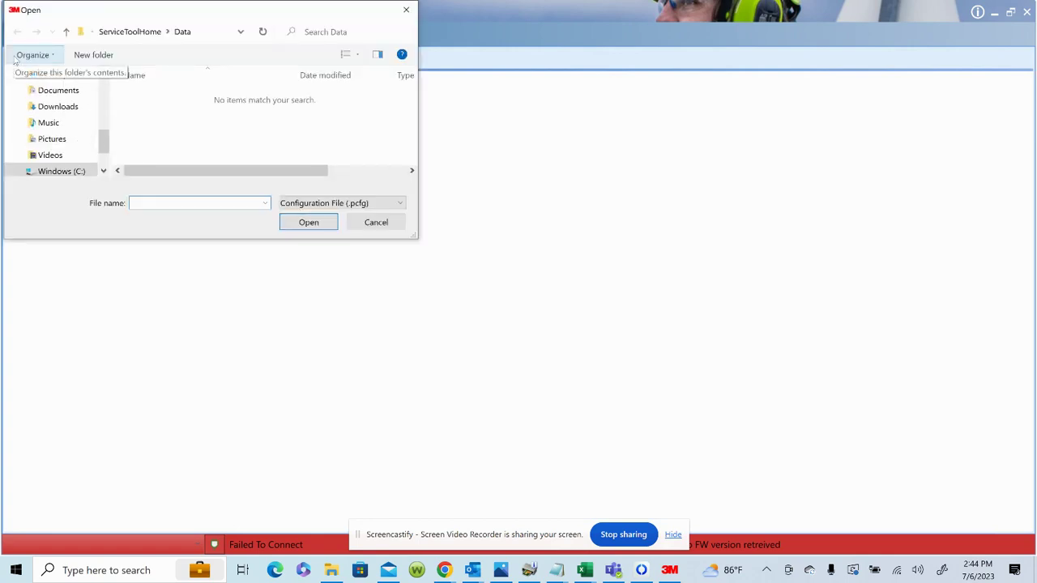
click(68, 107)
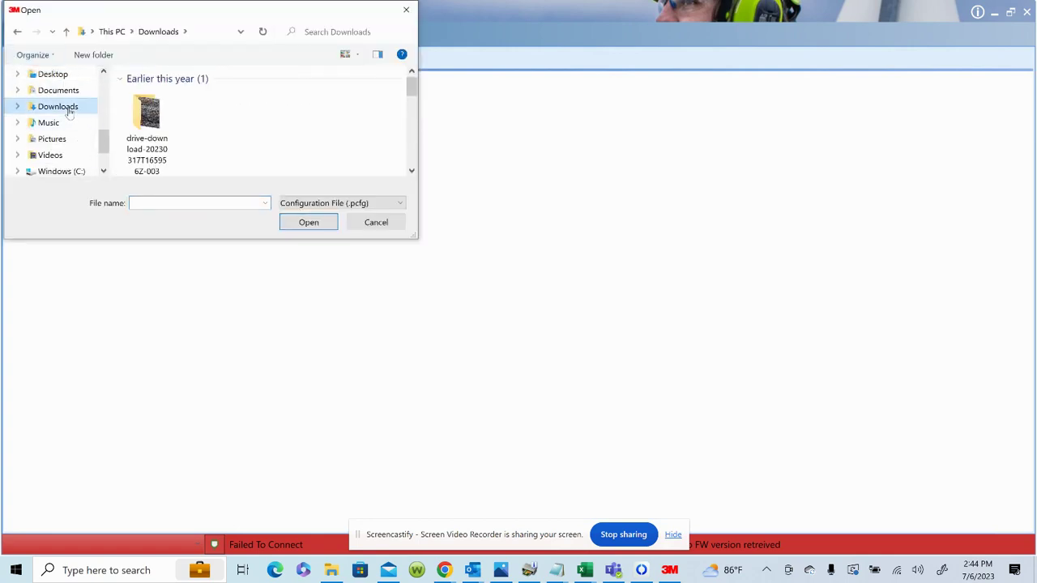
double_click(150, 123)
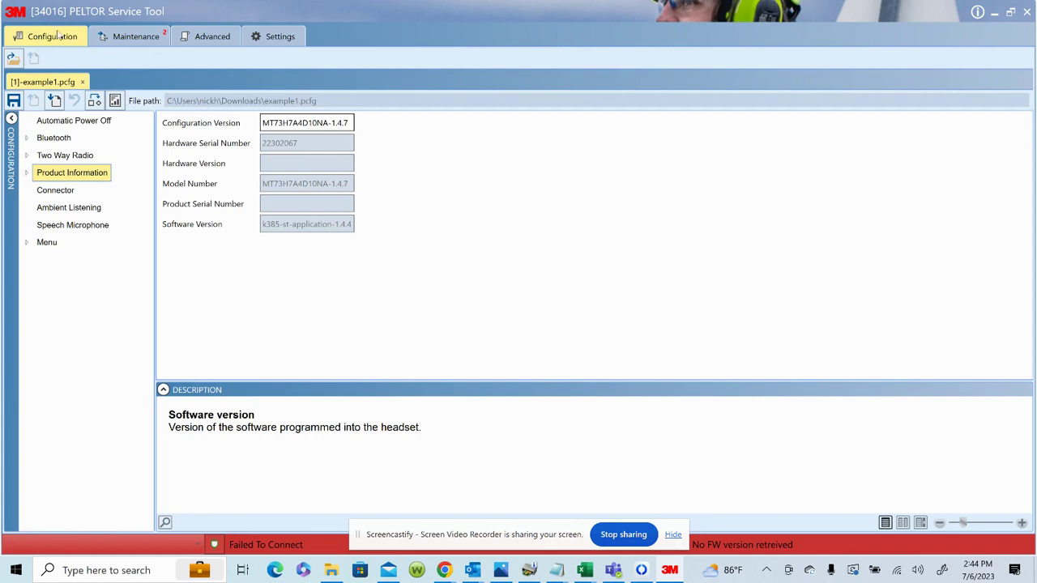
- Expand Two Way Radio in the configuration tree and show its Channels table
click(131, 36)
click(58, 37)
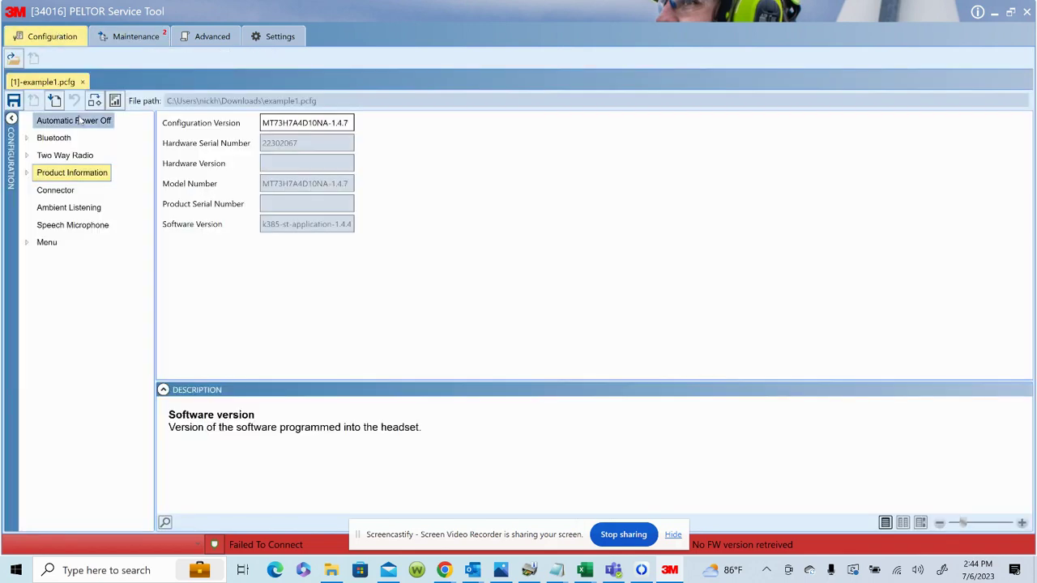
click(29, 157)
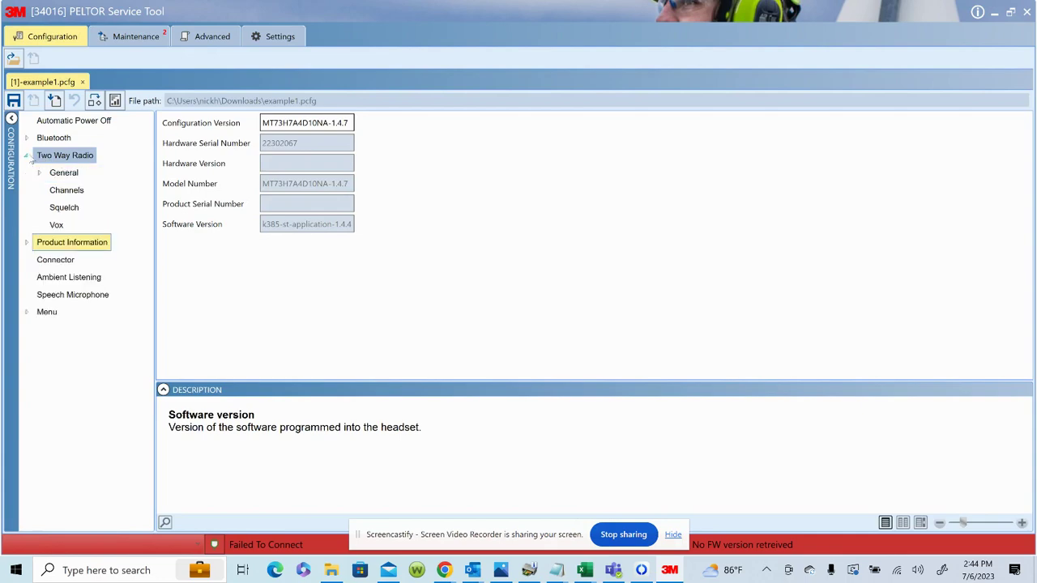
click(68, 192)
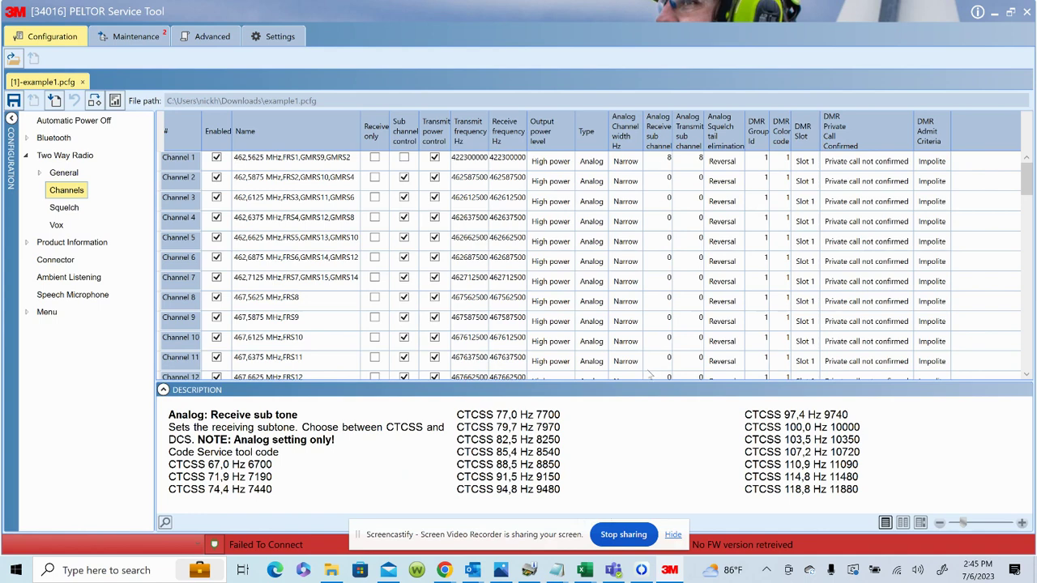
- Scroll the channel table to review the DCS sub-tone codes and Type help description
scroll(405, 453, down, 3)
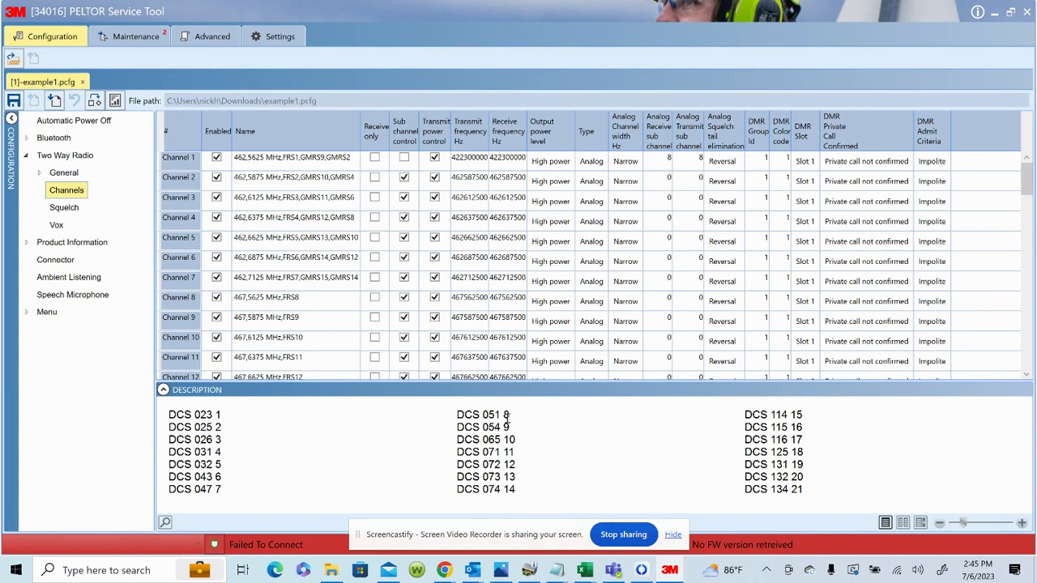
mouse_move(697, 162)
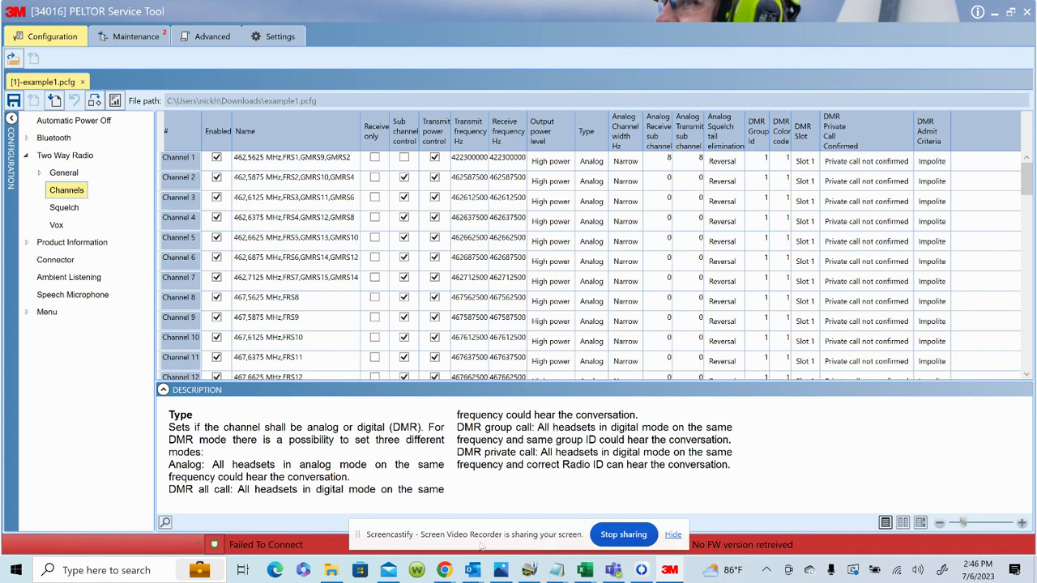
mouse_move(453, 570)
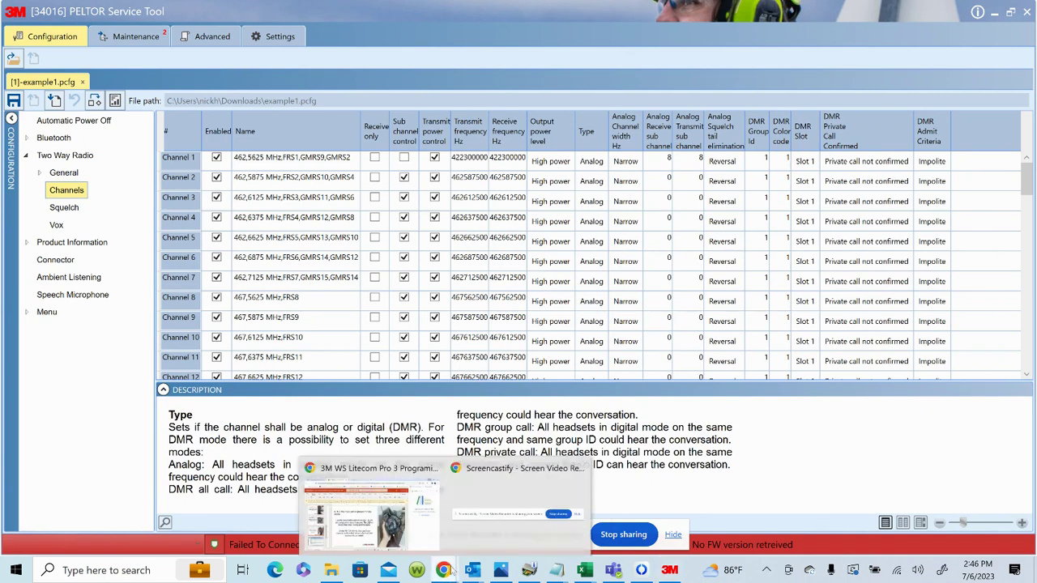
- Add the 3M PELTOR WS LiteCom PRO III headset to the cart from its product page
click(368, 510)
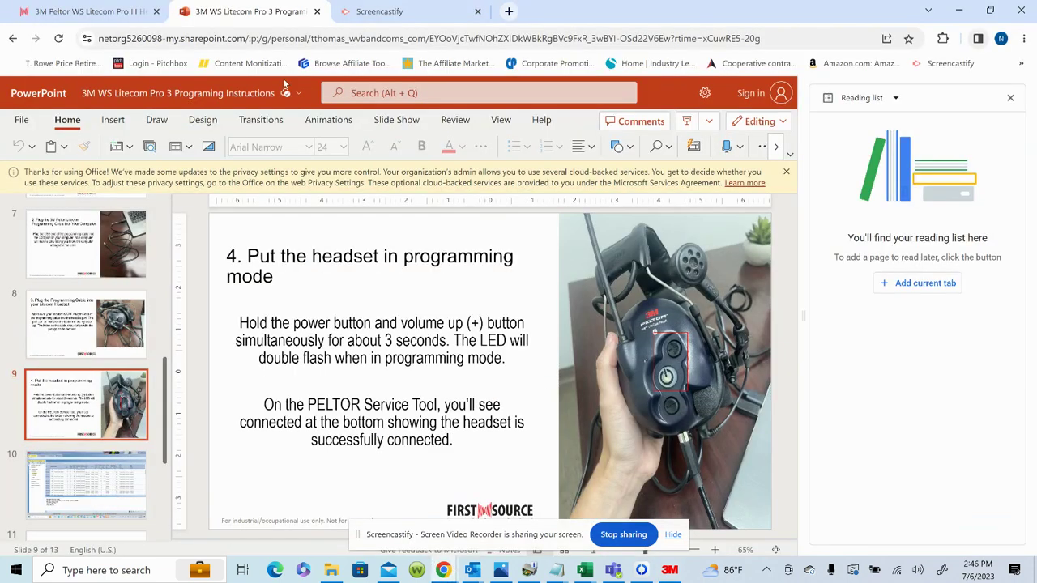
click(119, 10)
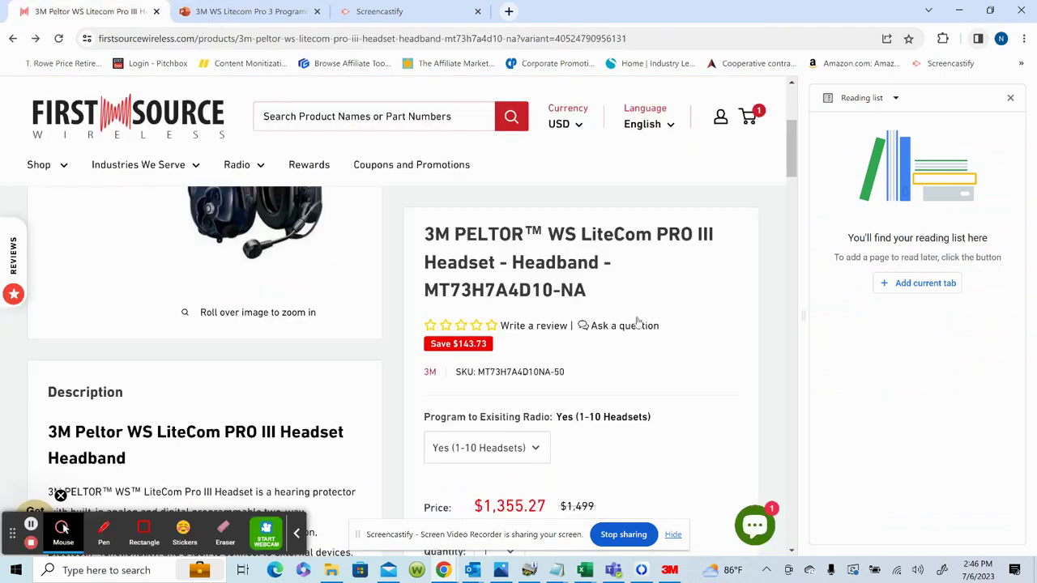
scroll(638, 322, down, 2)
scroll(638, 323, up, 4)
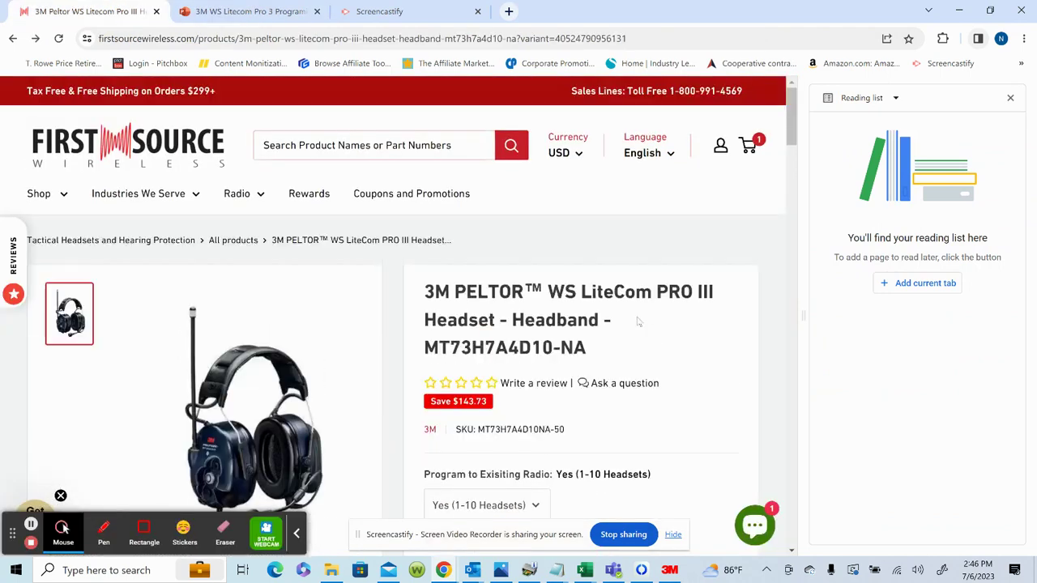
scroll(637, 322, down, 3)
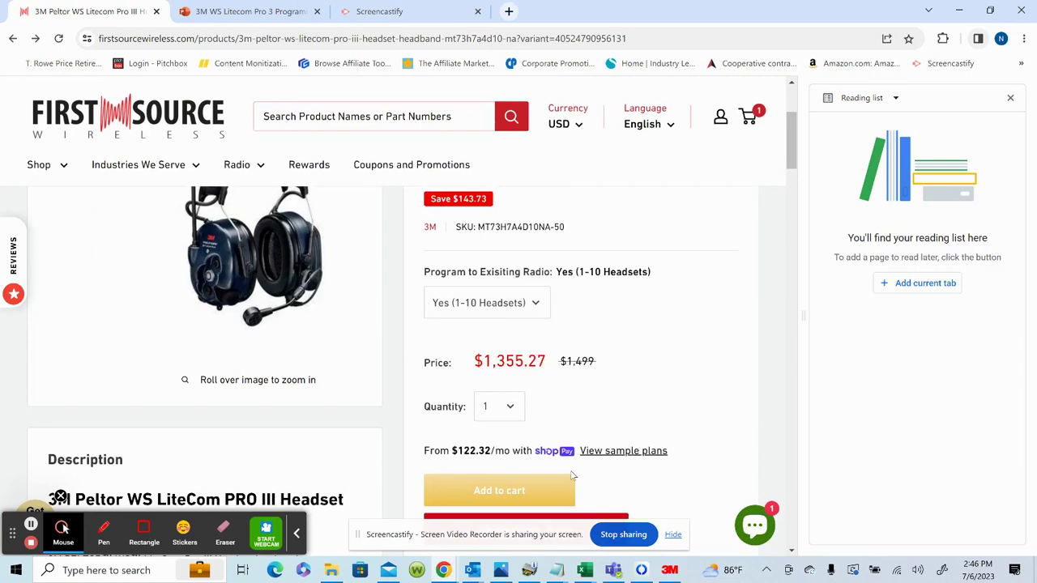
click(504, 492)
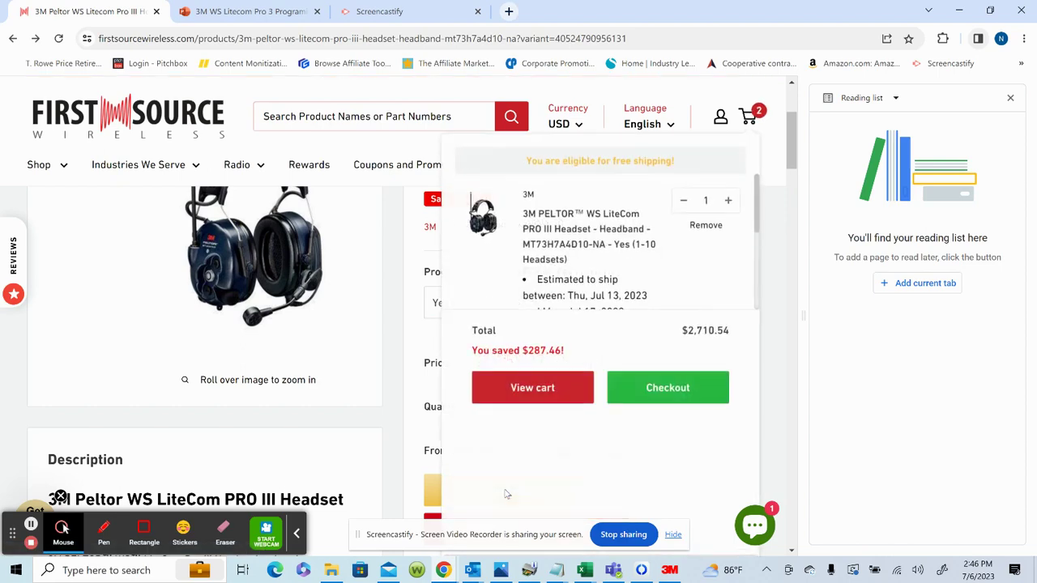
- In the full cart, remove the duplicate headset line, leaving a $1,355.27 total
click(554, 395)
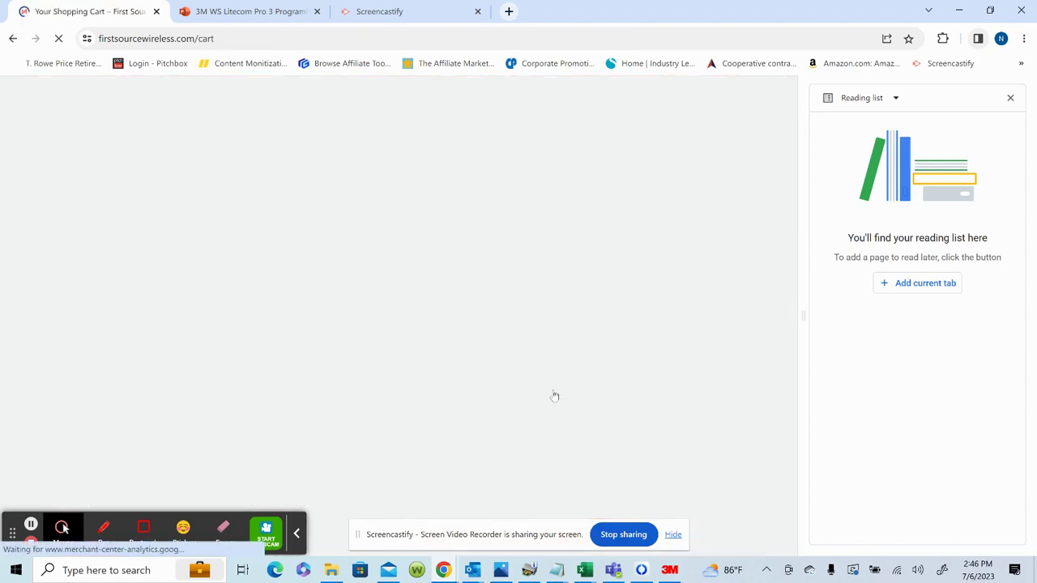
scroll(648, 353, down, 1)
scroll(688, 340, down, 1)
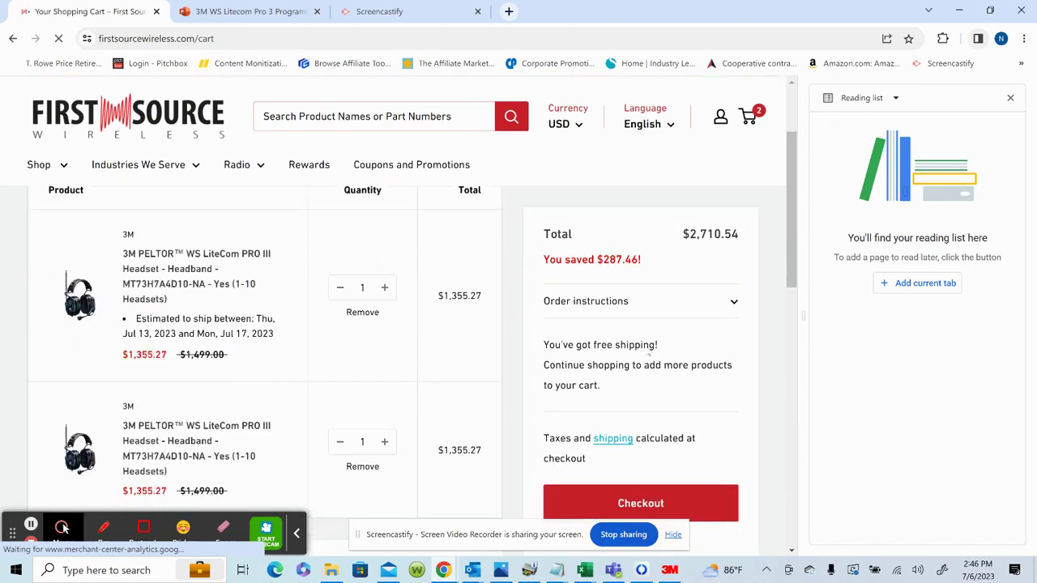
click(366, 467)
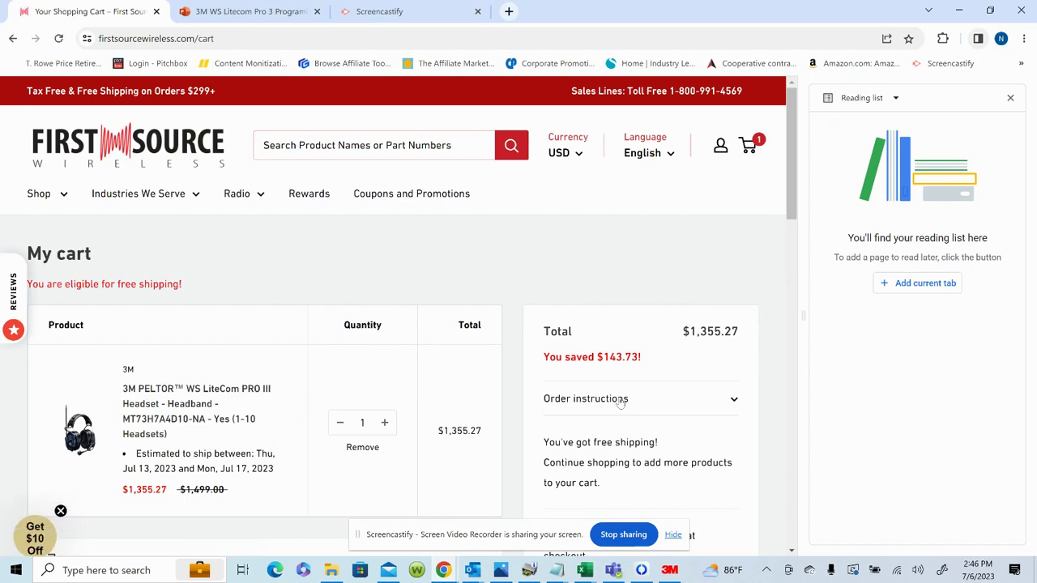
- Save order instructions asking to program channel 1 at 422.3 MHZ and channel 2 at 423.3
click(733, 400)
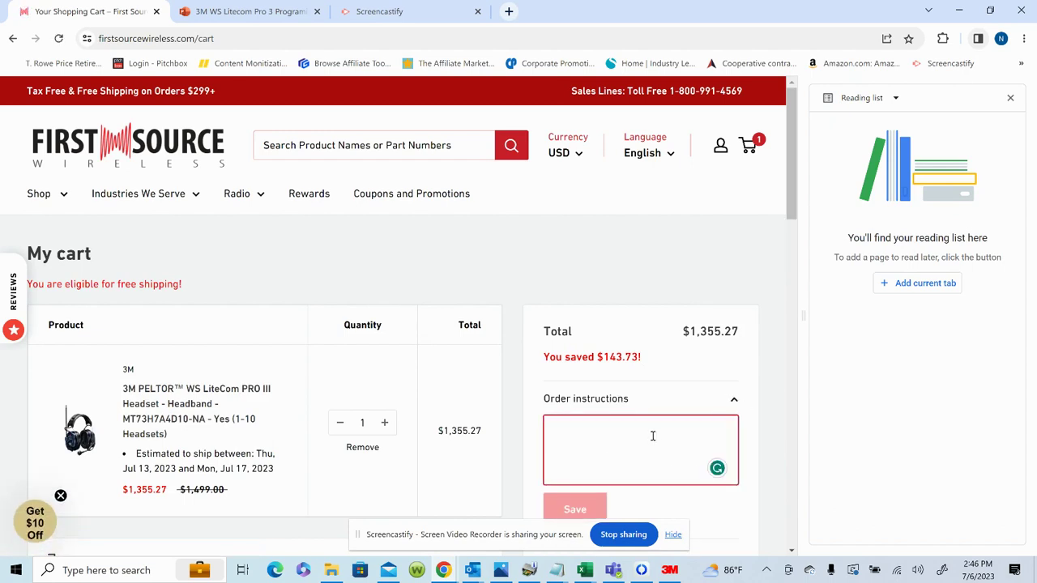
text(Please program channel 1 at 422.3 MHZ)
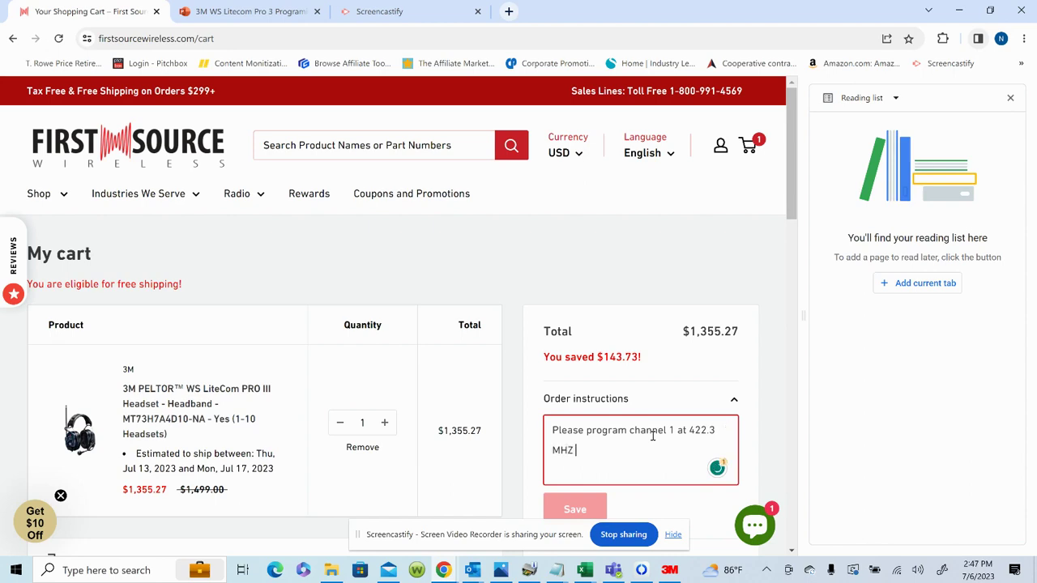
text( and channel )
text(2 )
text(an)
text( 423.3 )
text(etc etc)
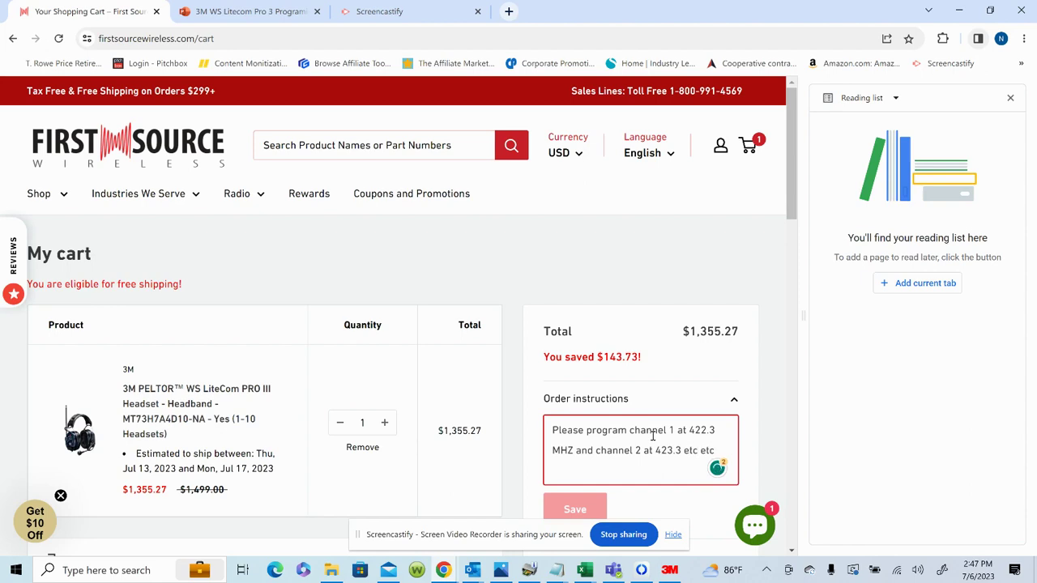
click(574, 510)
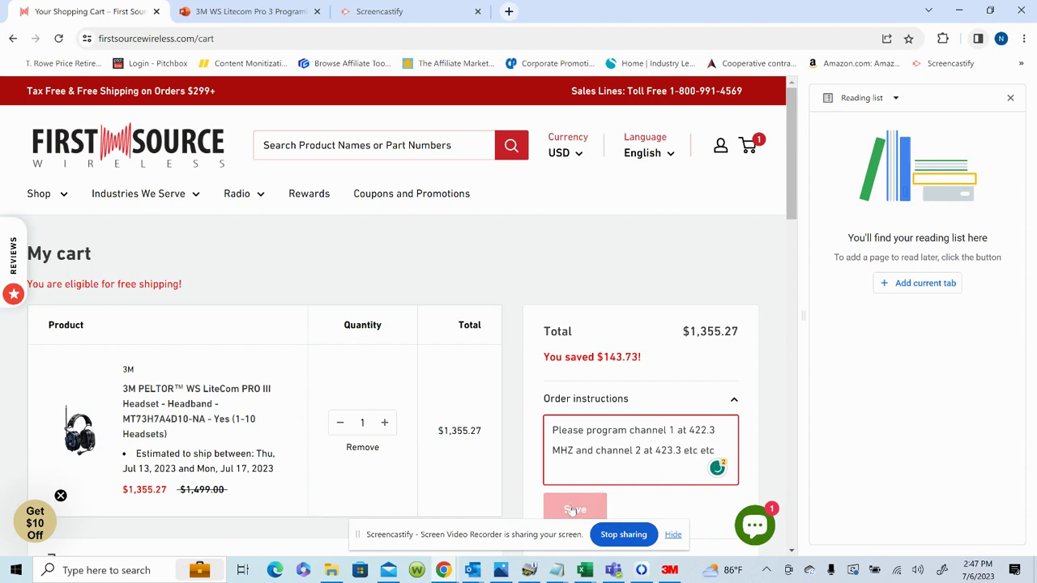